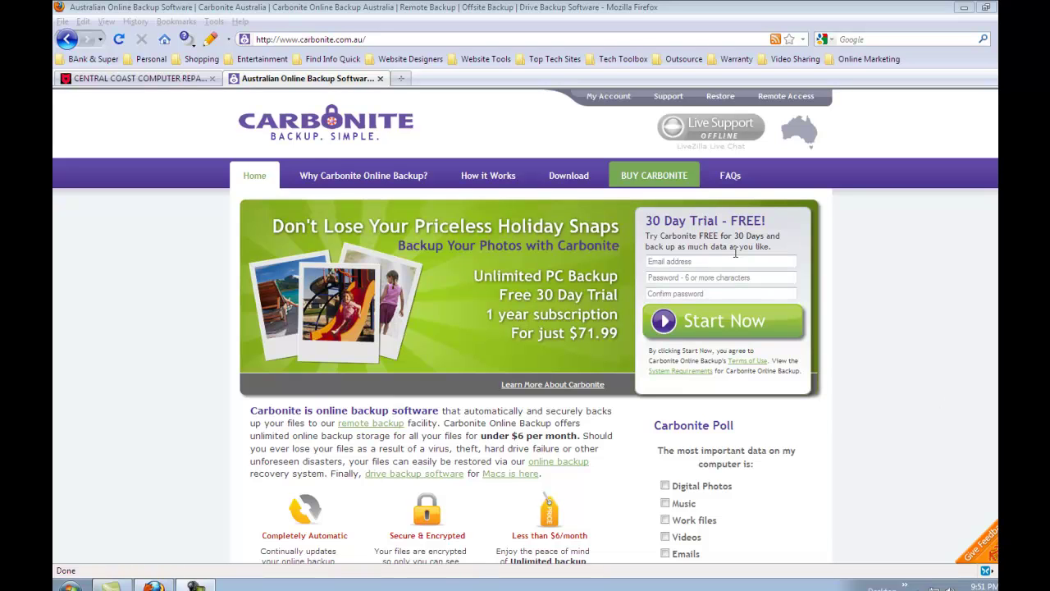
Open Carbonite InfoCenter from the tray icon menu to see the initial backup at 4%.
{"action": "left_click", "coordinate": [763, 258]}
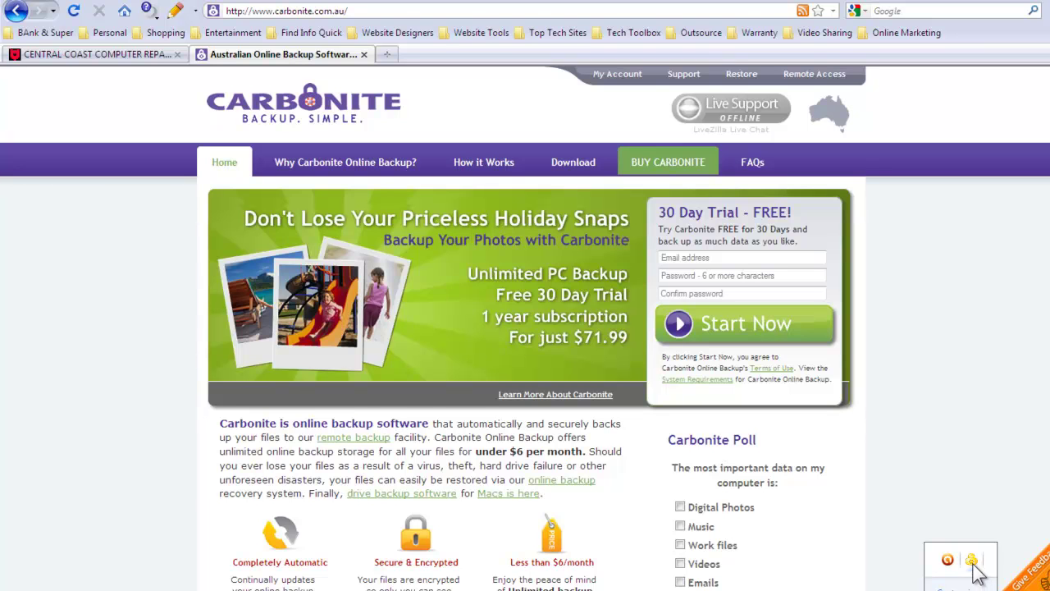
{"action": "right_click", "coordinate": [971, 561]}
{"action": "left_click", "coordinate": [968, 480]}
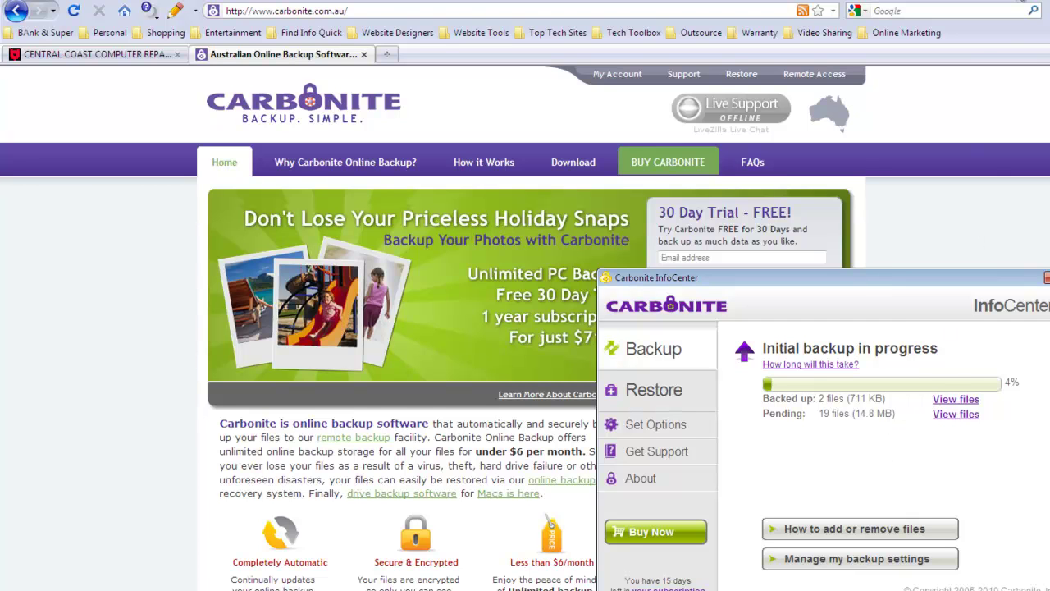
Minimise Firefox and open the desktop Documents library in Windows Explorer.
{"action": "left_click", "coordinate": [981, 2]}
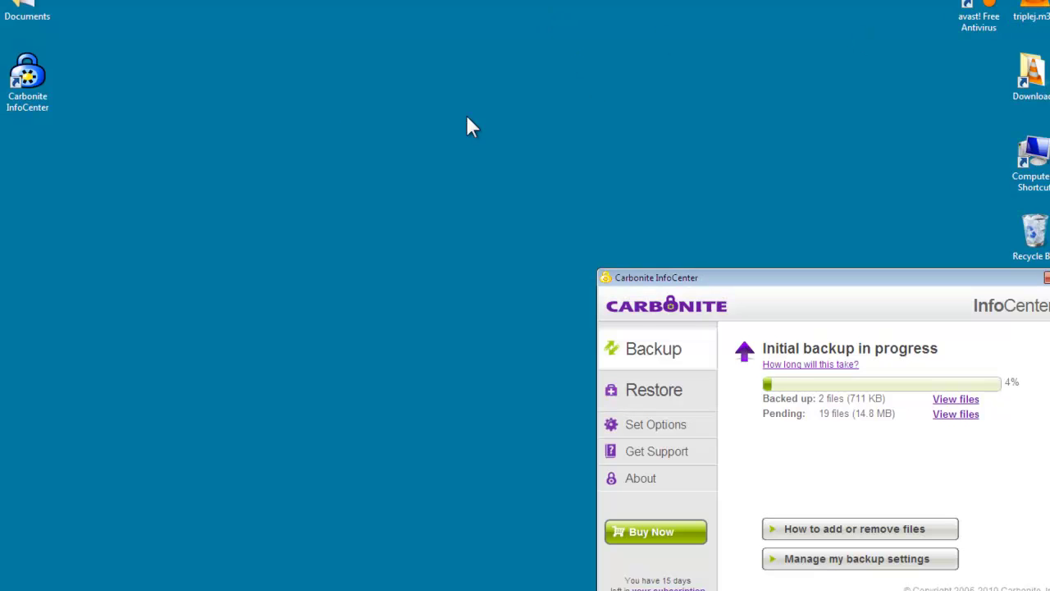
{"action": "left_click", "coordinate": [18, 8]}
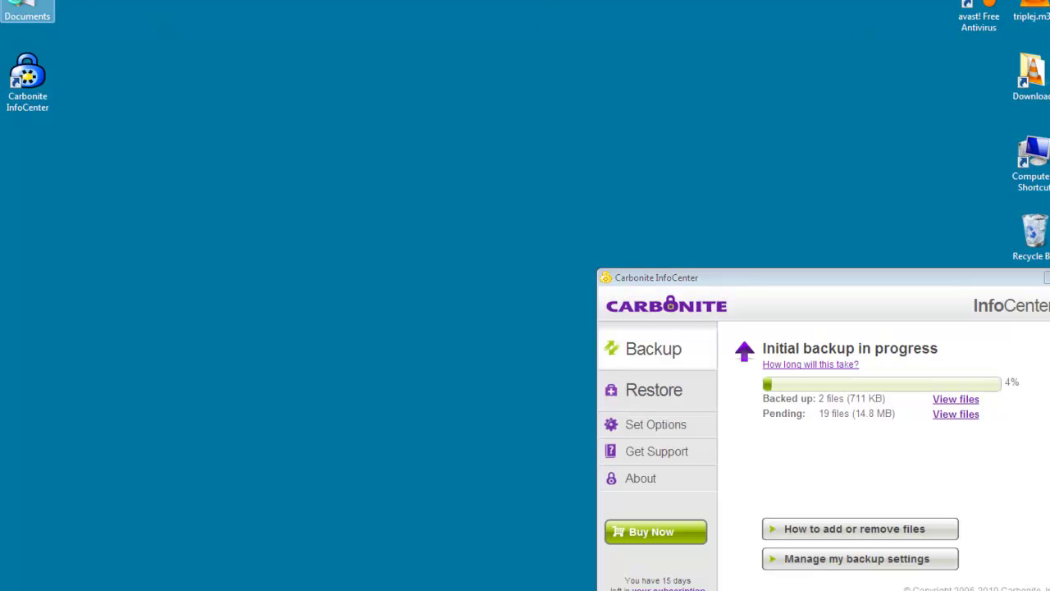
{"action": "right_click", "coordinate": [15, 3]}
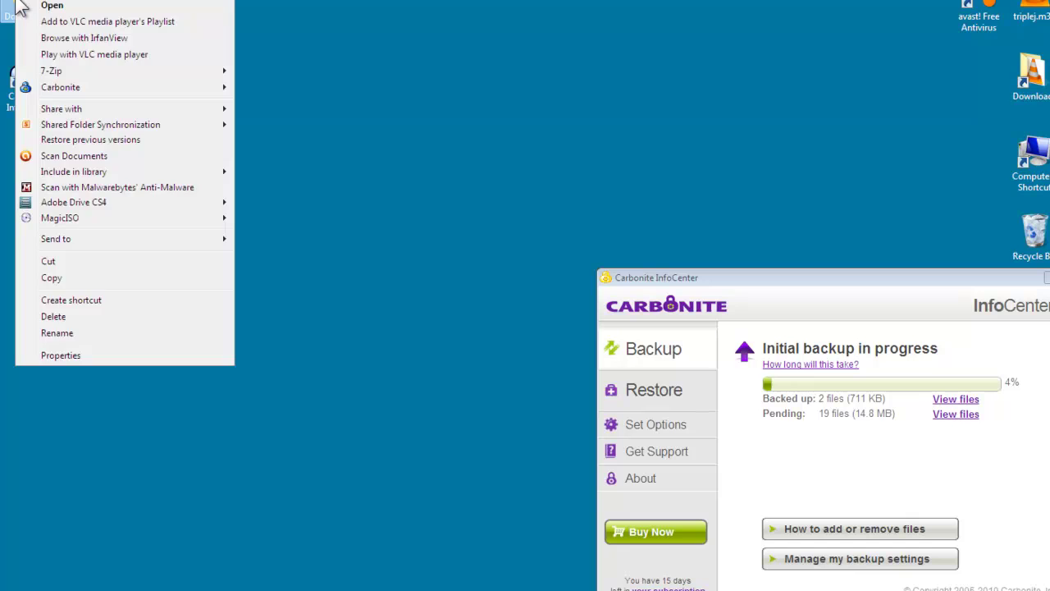
{"action": "left_click", "coordinate": [98, 5]}
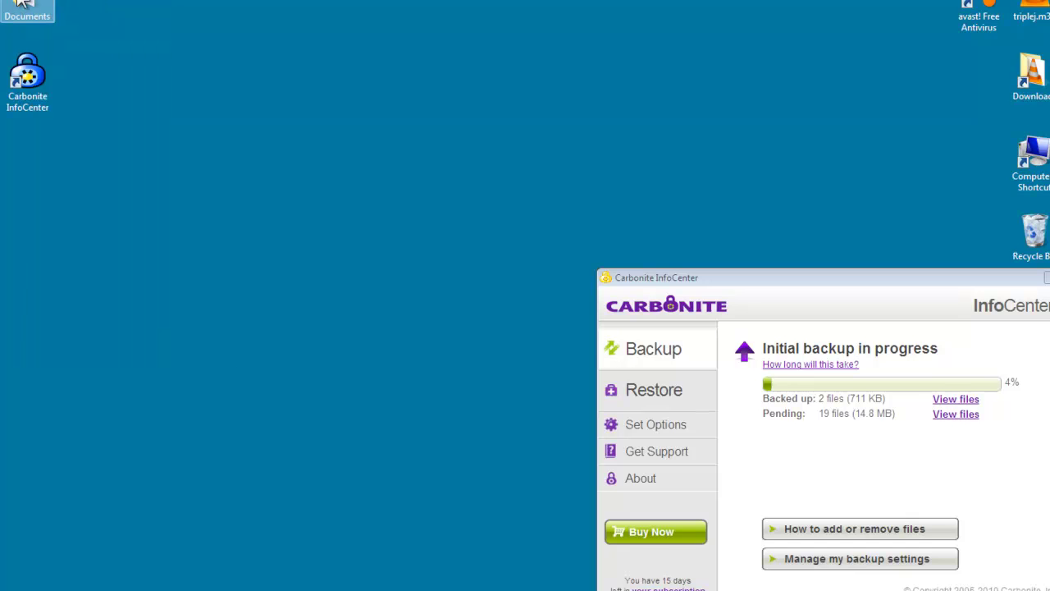
{"action": "double_click", "coordinate": [23, 7]}
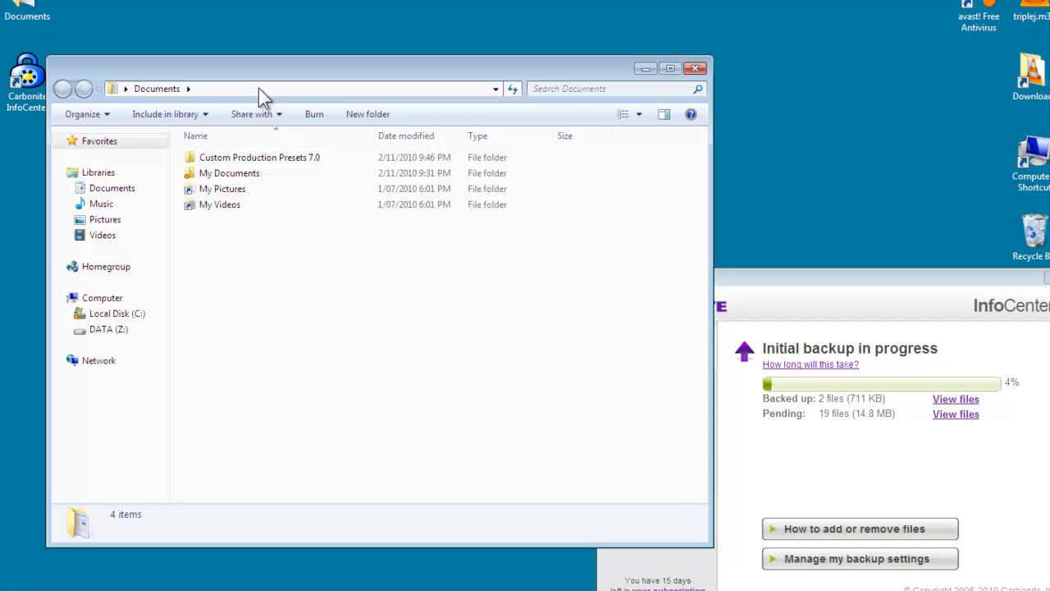
Open My Documents, place Explorer top-left and InfoCenter centre, then select the Drivers LAN folder.
{"action": "double_click", "coordinate": [217, 174]}
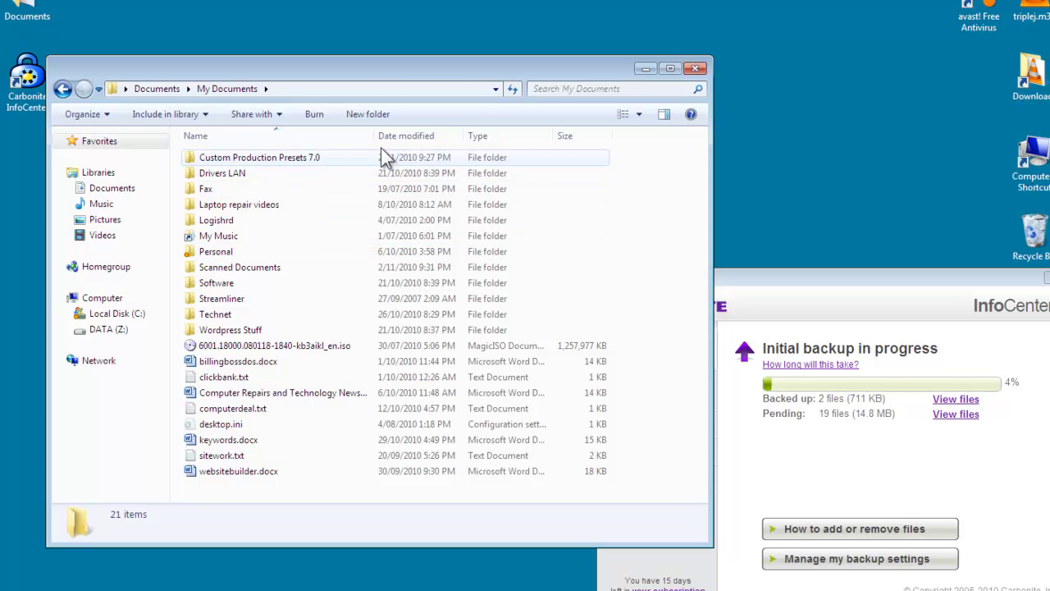
{"action": "left_click_drag", "start_coordinate": [397, 72], "coordinate": [321, 14]}
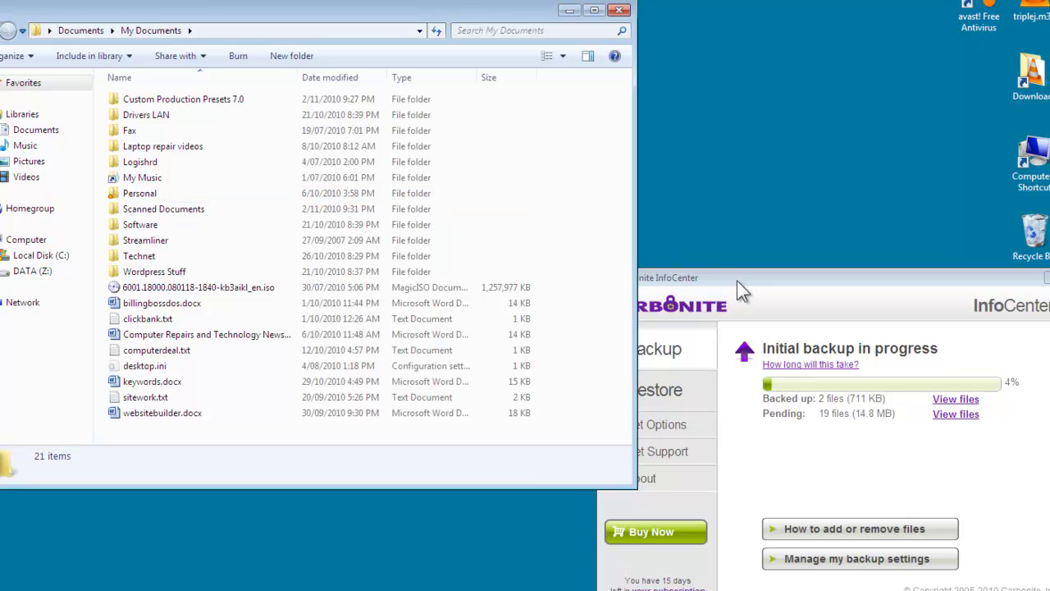
{"action": "left_click_drag", "start_coordinate": [737, 281], "coordinate": [444, 254]}
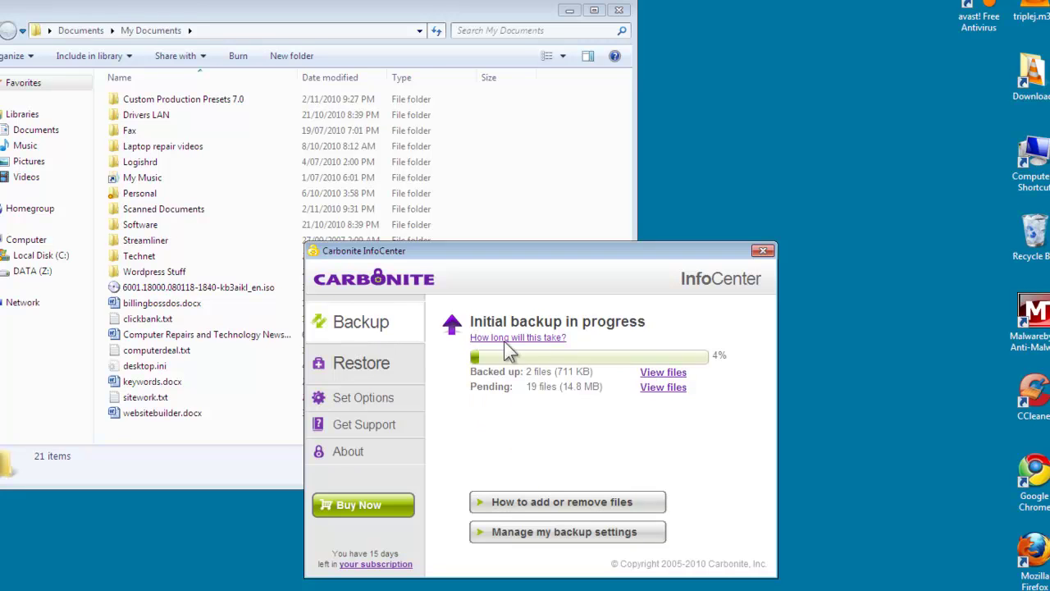
{"action": "left_click", "coordinate": [562, 168]}
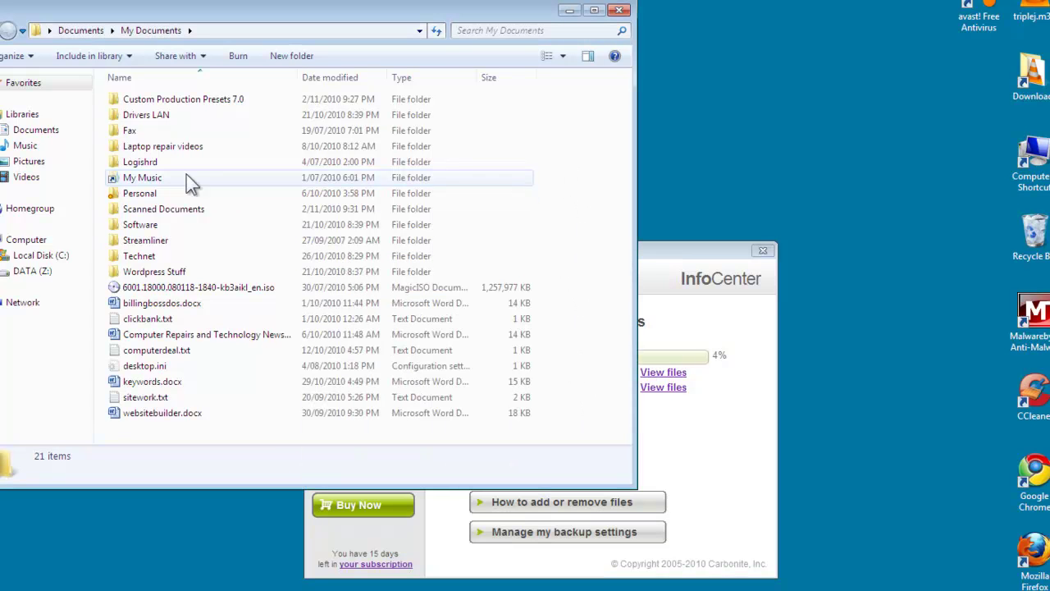
{"action": "left_click", "coordinate": [135, 115]}
Mark Drivers LAN with Carbonite > Back this up and accept the excluded-files notice.
{"action": "right_click", "coordinate": [135, 115]}
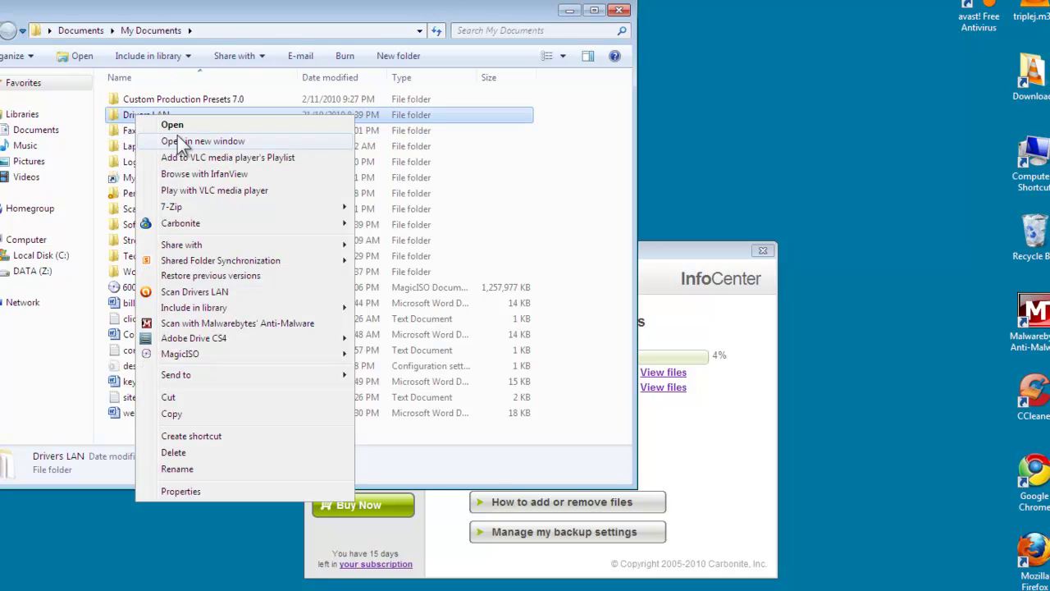
{"action": "mouse_move", "coordinate": [181, 224]}
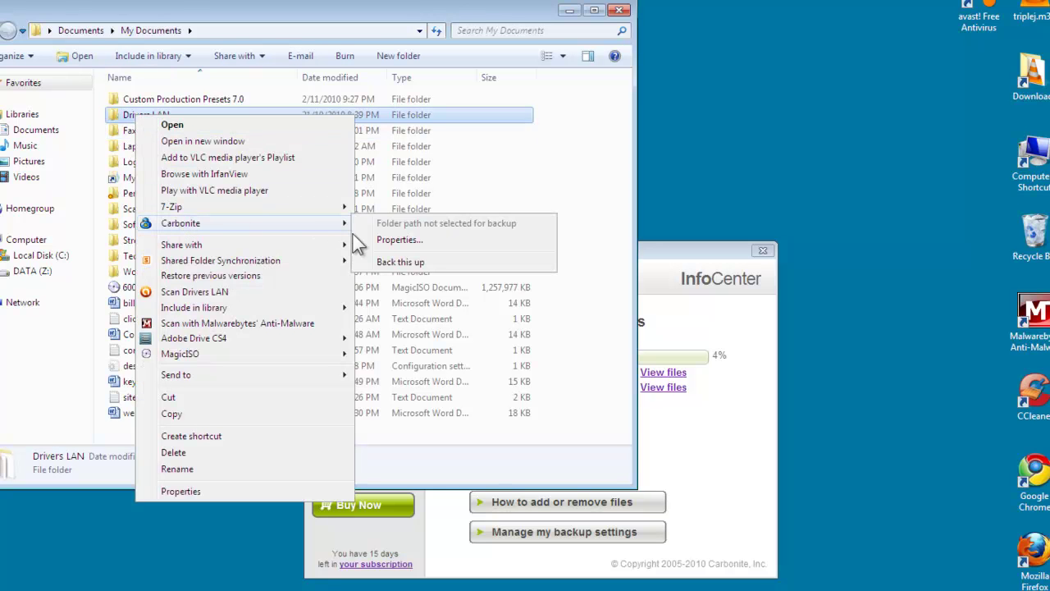
{"action": "left_click", "coordinate": [391, 264]}
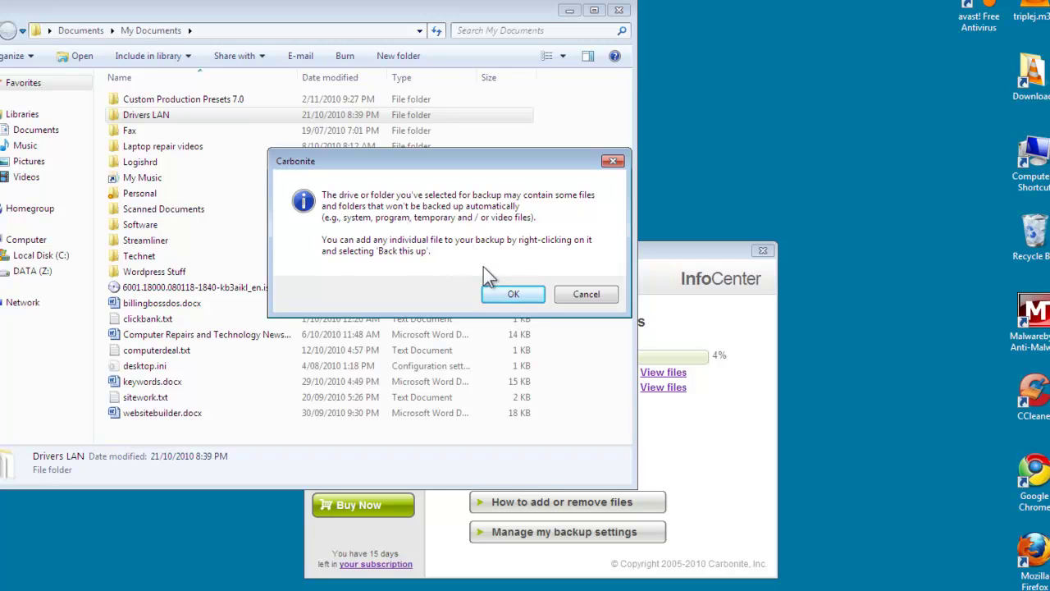
{"action": "left_click", "coordinate": [510, 294]}
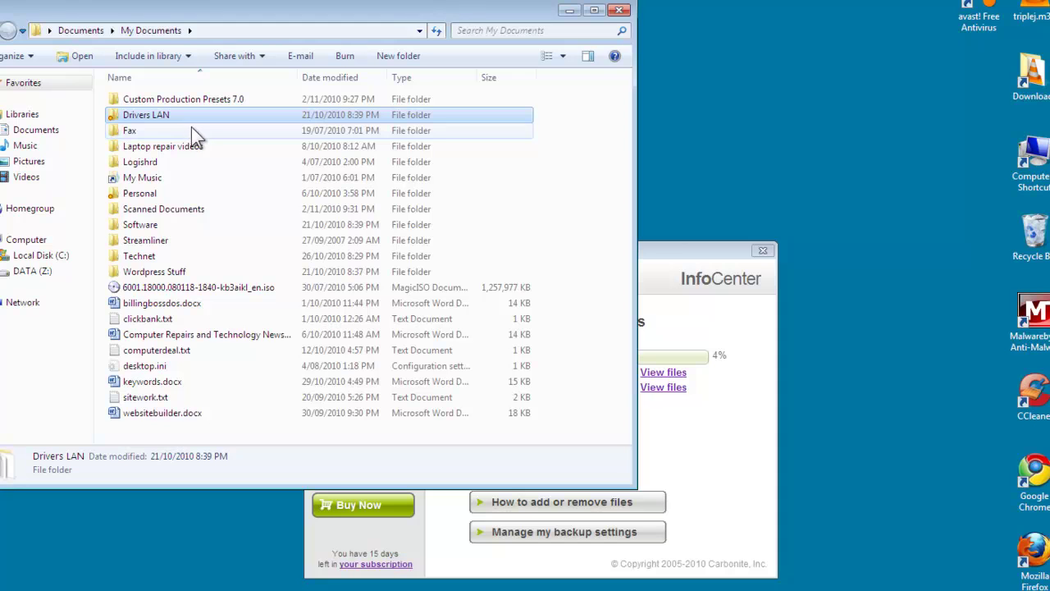
Check InfoCenter's 1,081 pending files (225 MB), then nudge the My Documents window right.
{"action": "left_click", "coordinate": [679, 248]}
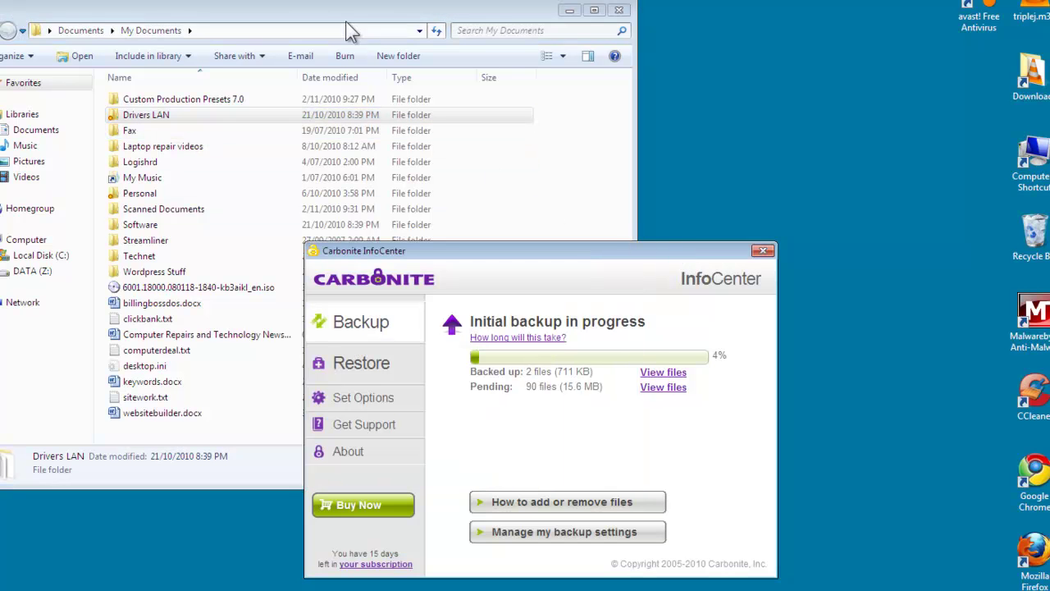
{"action": "left_click", "coordinate": [377, 17]}
{"action": "left_click_drag", "start_coordinate": [379, 25], "coordinate": [437, 36]}
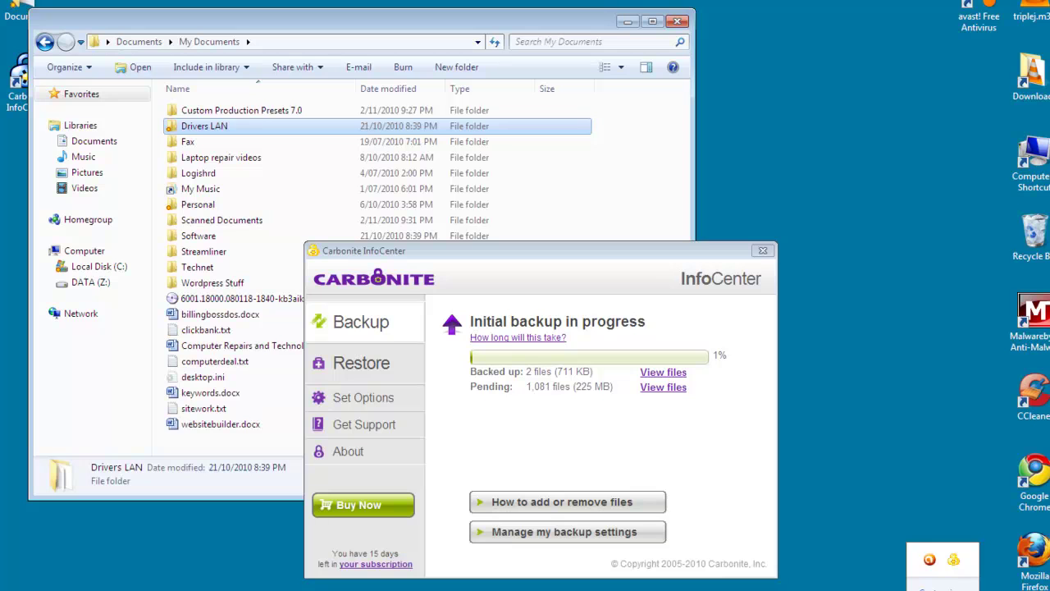
Choose Low Priority from the Carbonite tray menu, then return to My Documents.
{"action": "right_click", "coordinate": [953, 561]}
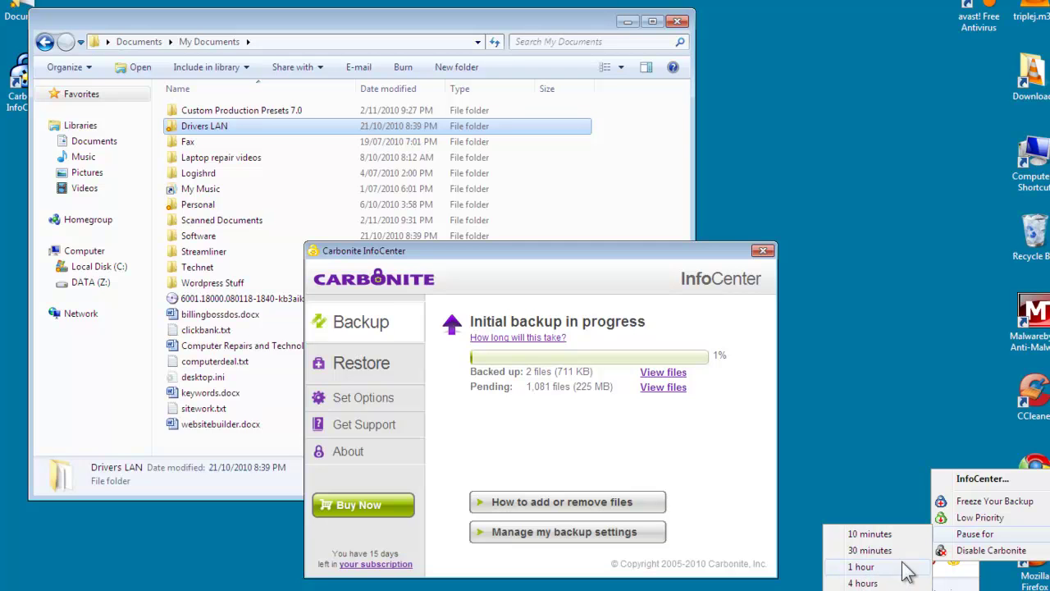
{"action": "left_click", "coordinate": [968, 520]}
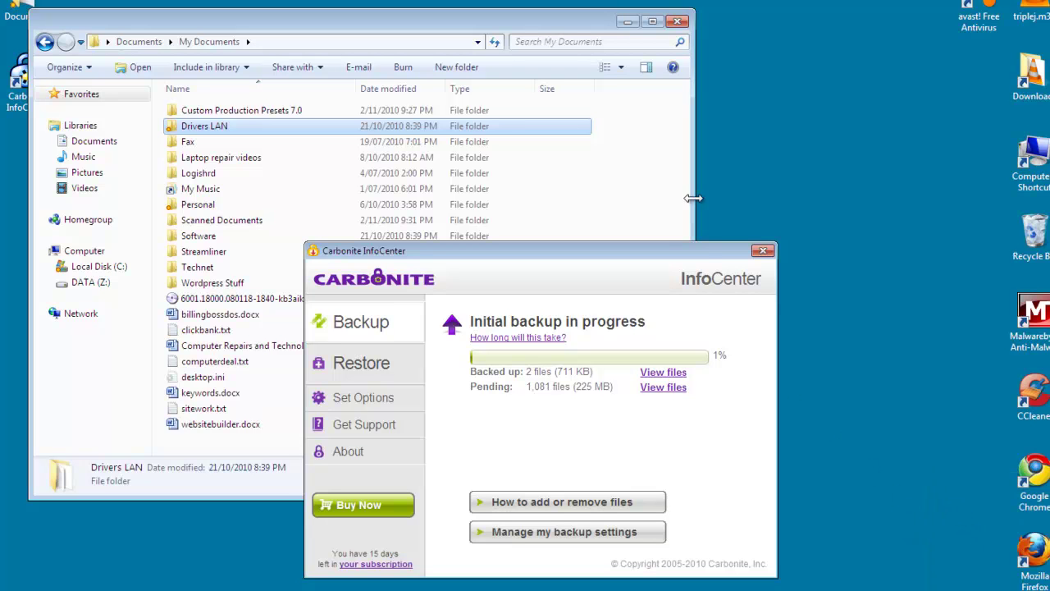
{"action": "left_click", "coordinate": [654, 138]}
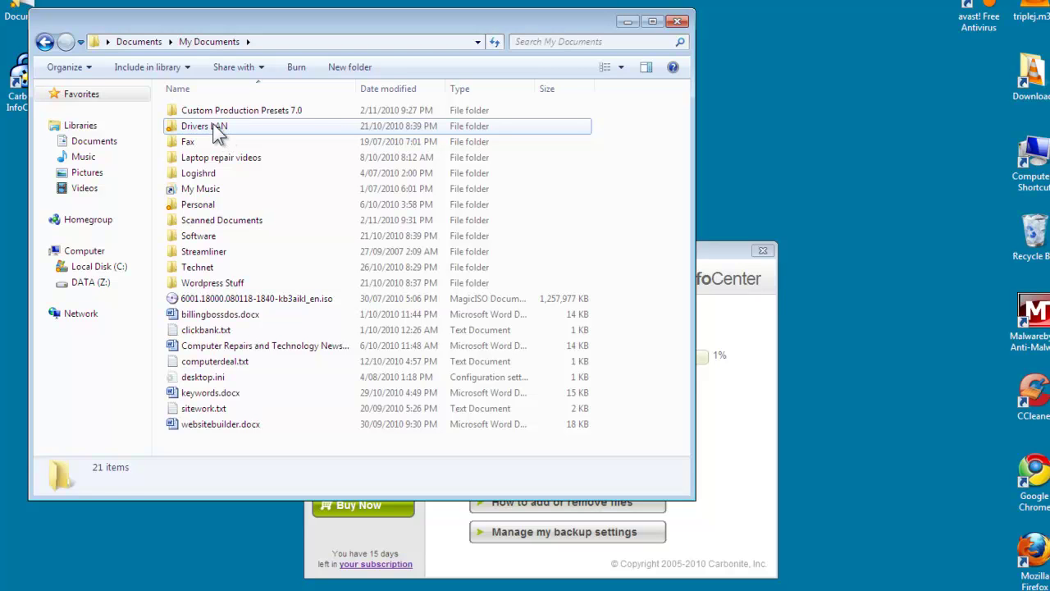
Close the My Documents Explorer window.
{"action": "left_click", "coordinate": [682, 22]}
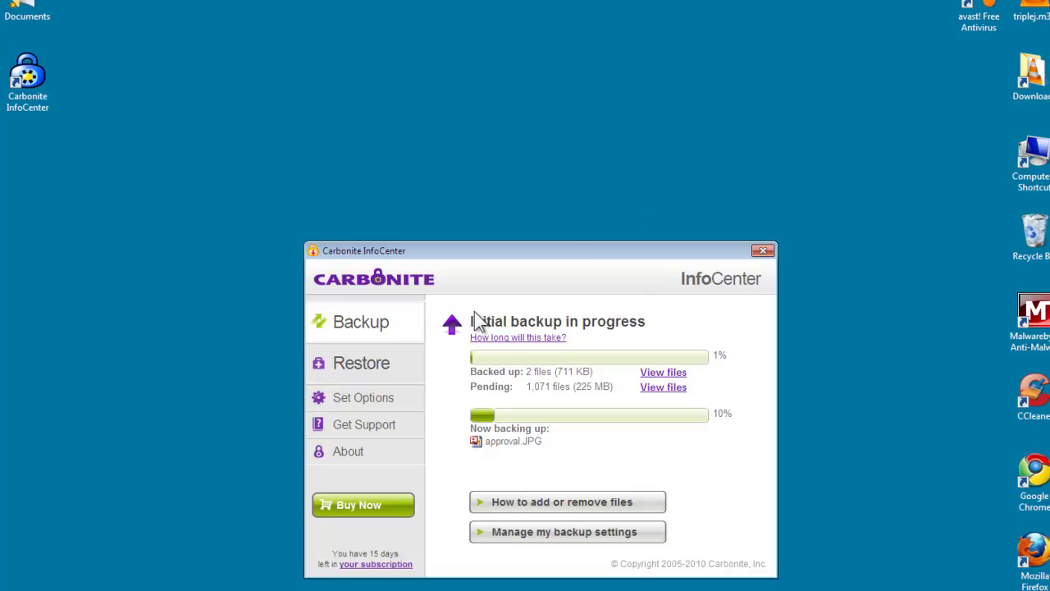
View InfoCenter's Restore options, then close InfoCenter.
{"action": "left_click", "coordinate": [386, 363]}
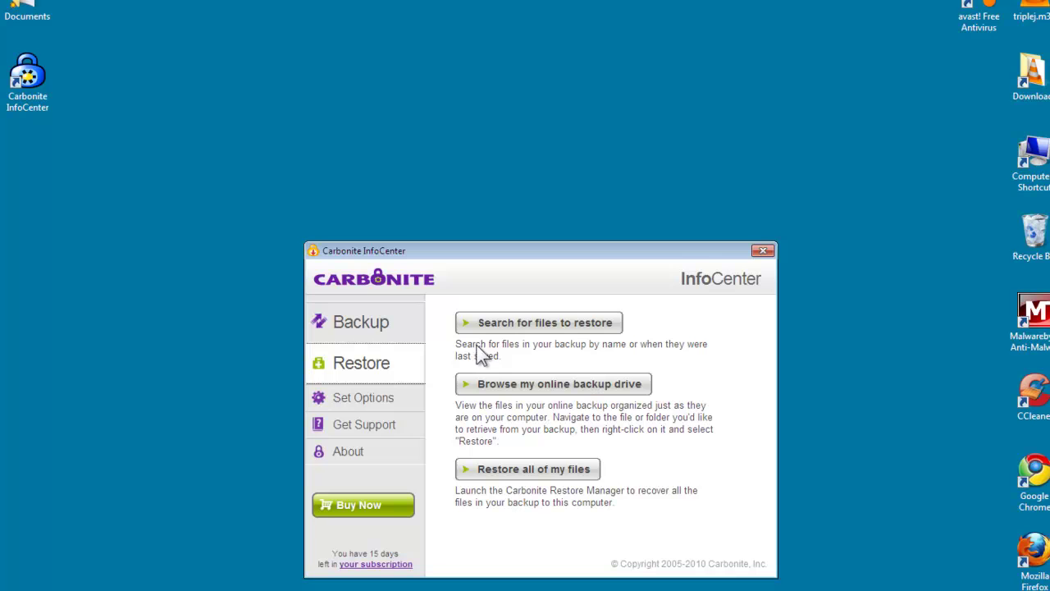
{"action": "left_click", "coordinate": [762, 251]}
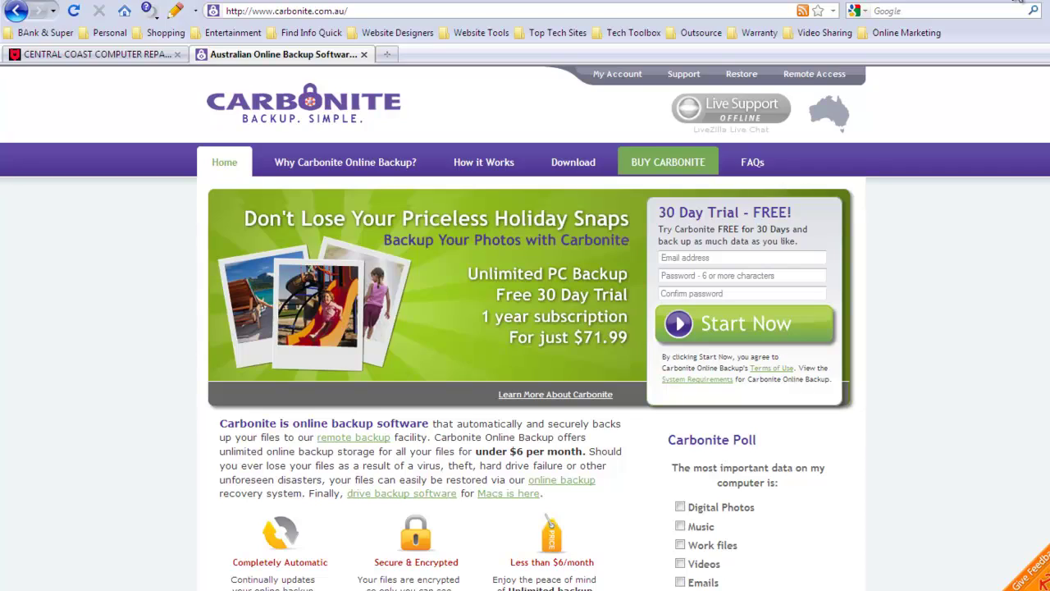
Minimise the Firefox window showing the Carbonite website.
{"action": "left_click", "coordinate": [1020, 1]}
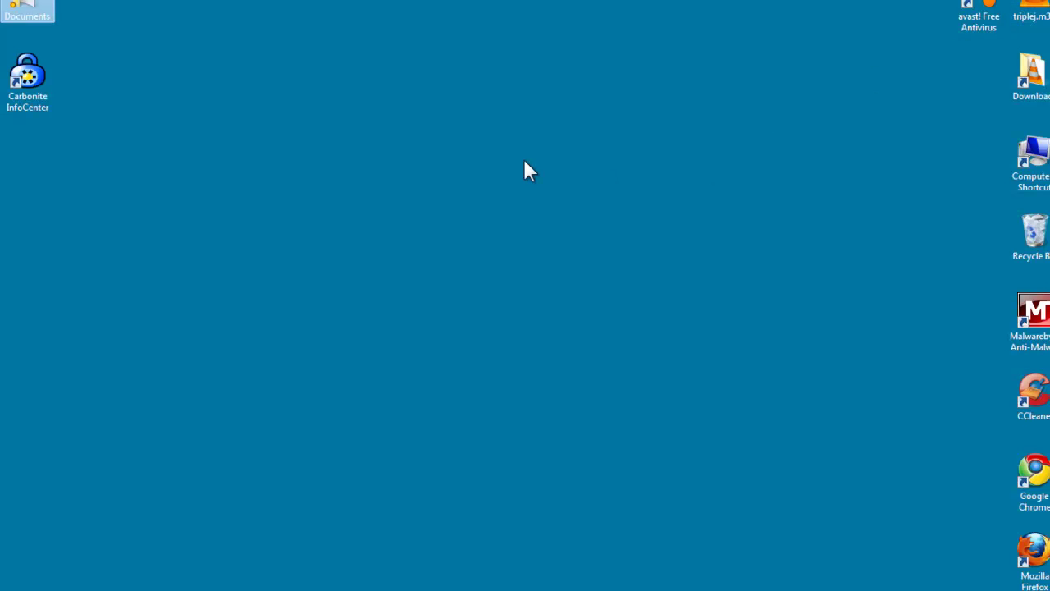